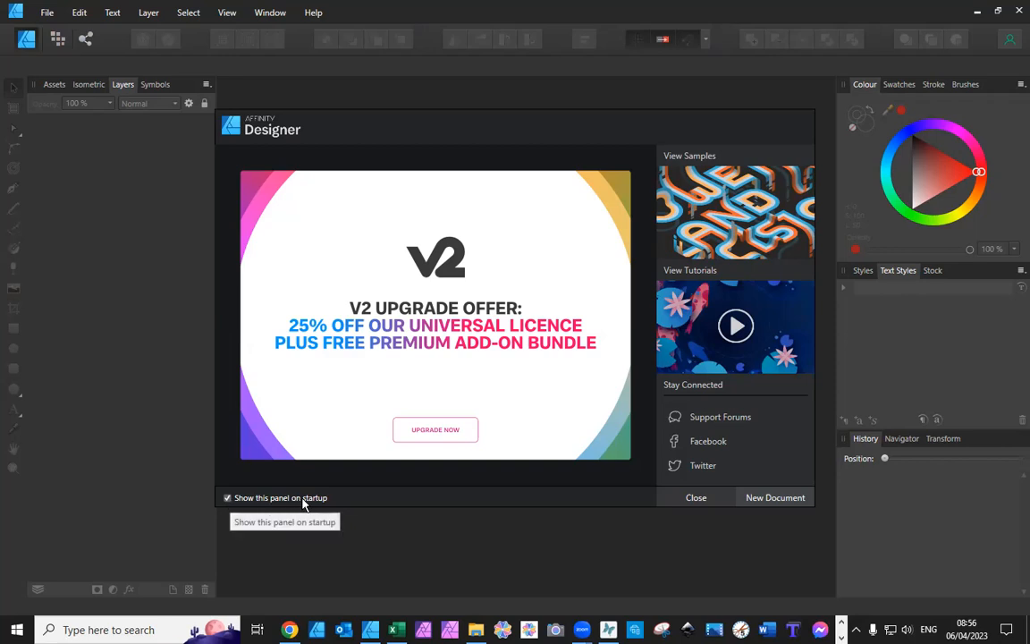
Step: Start setting up a new document from the welcome screen
click(229, 500)
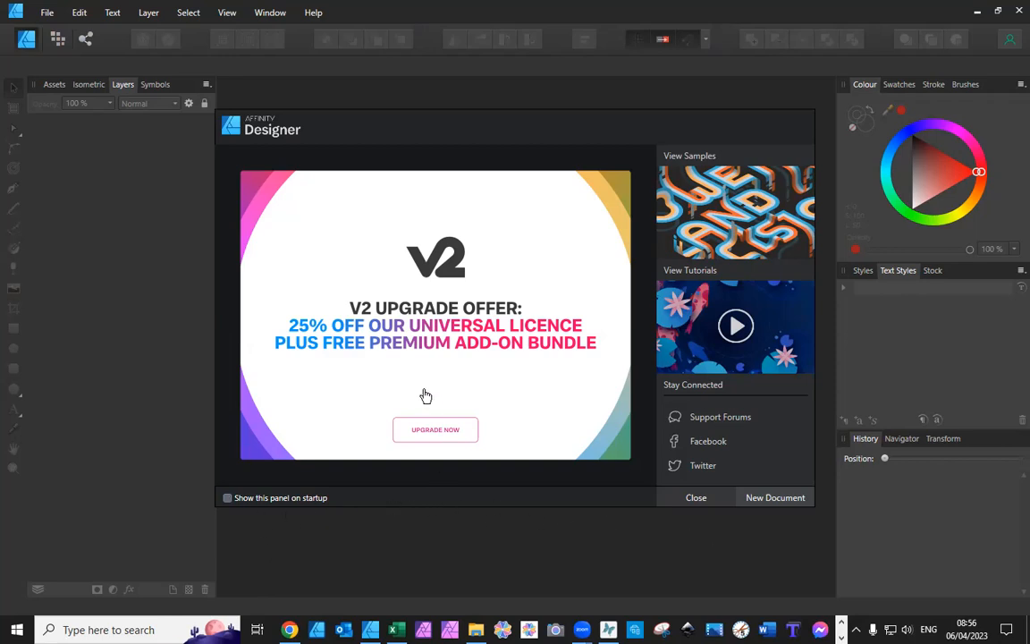
click(228, 499)
click(765, 499)
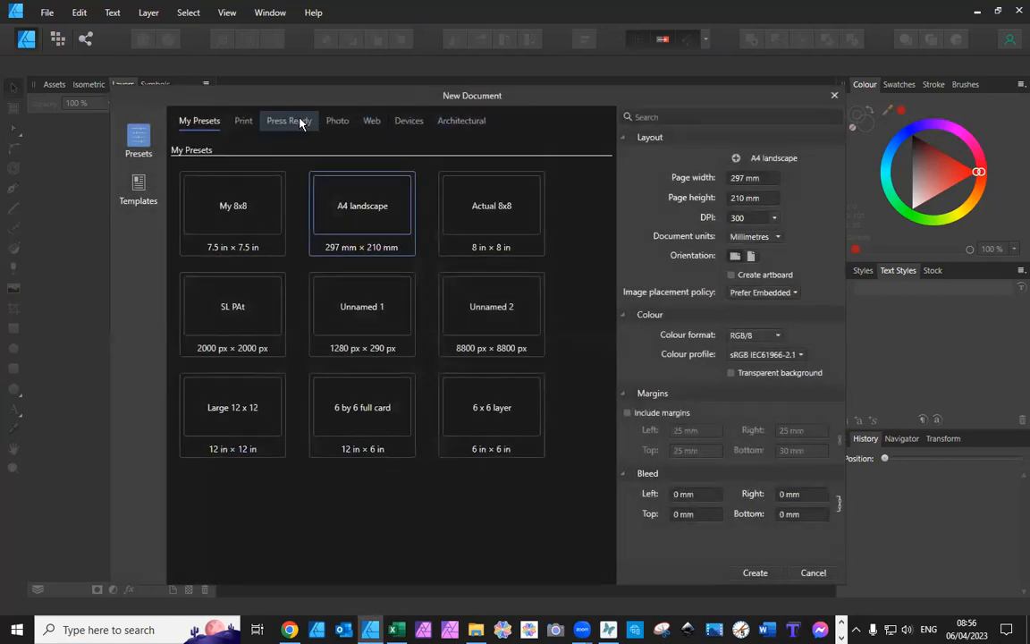
Step: Look through the Print page presets and the available document templates
click(243, 116)
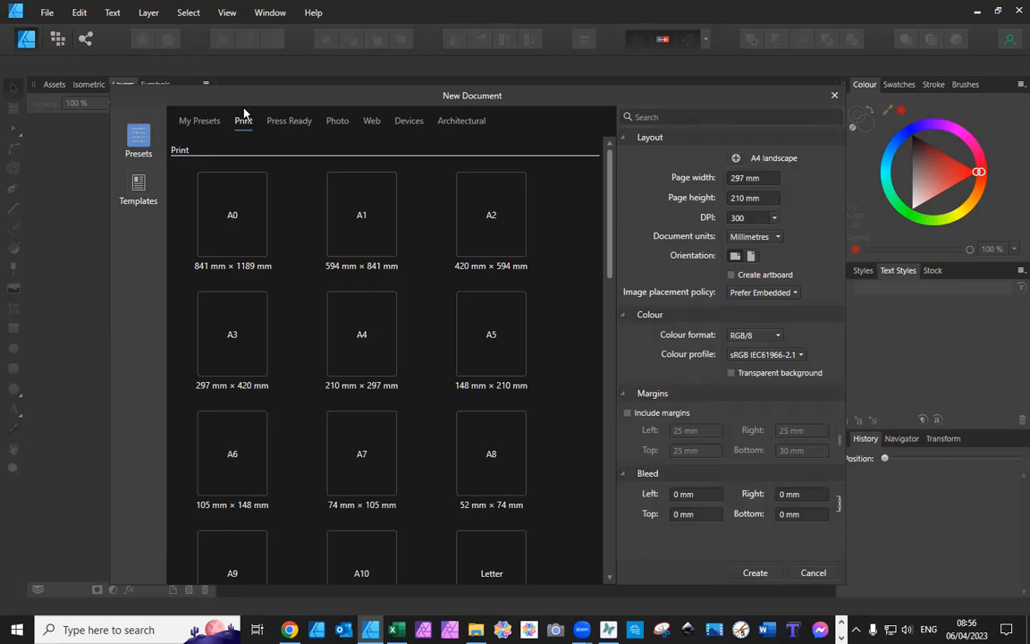
scroll(329, 315, down, 3)
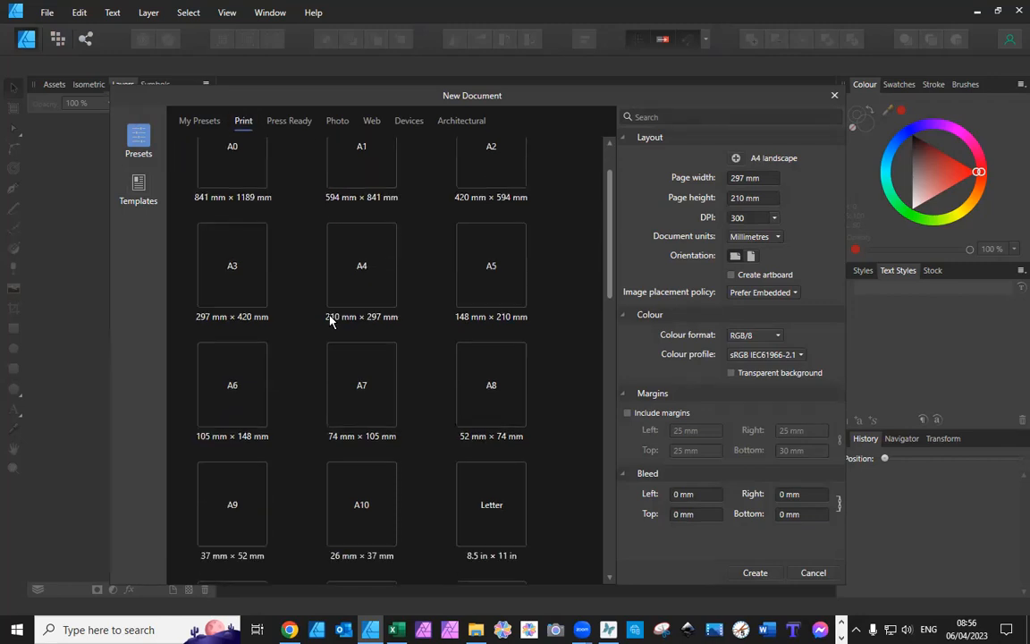
scroll(330, 332, down, 2)
scroll(329, 315, up, 5)
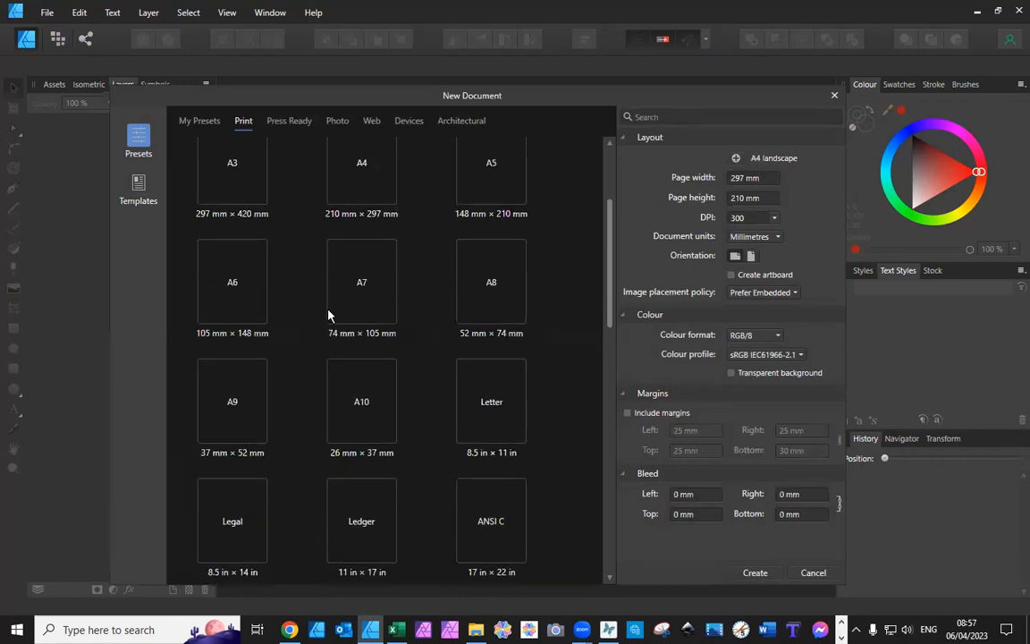
click(139, 190)
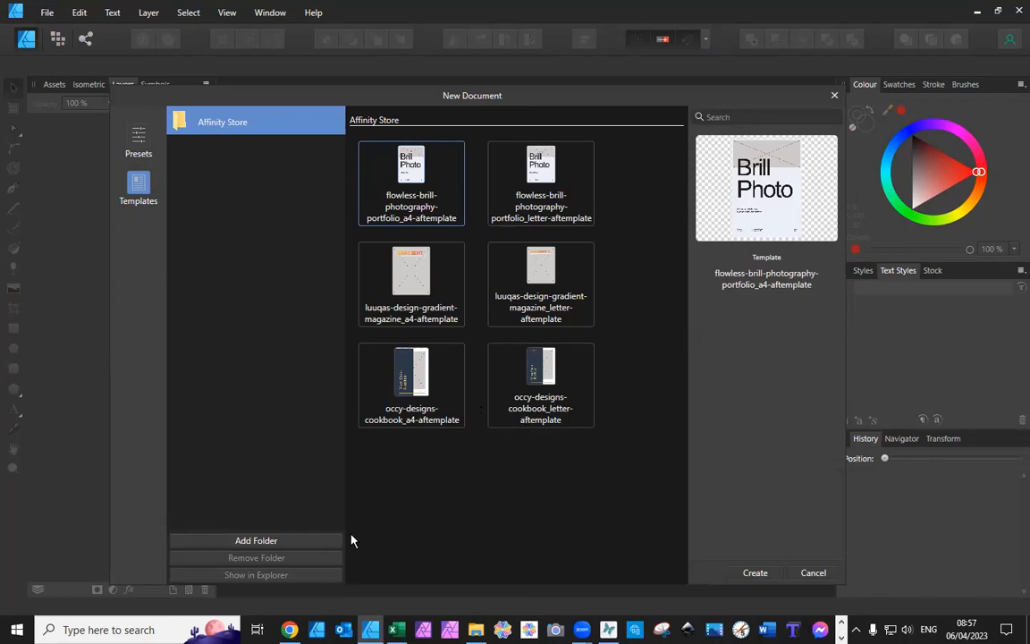
click(138, 141)
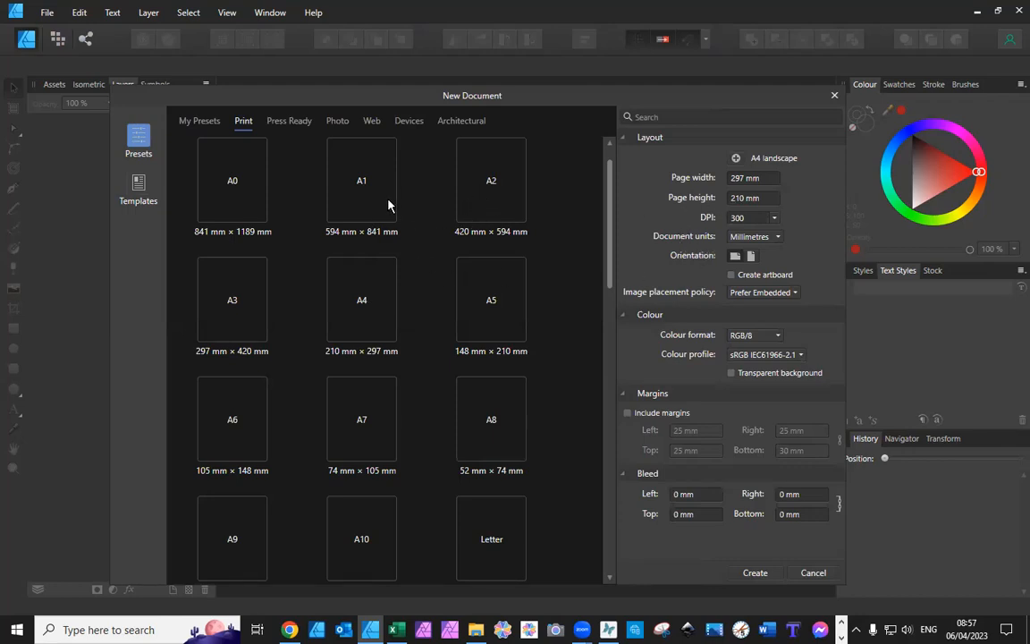
Step: Create a landscape A4 document with a transparent background from the Print presets
click(377, 317)
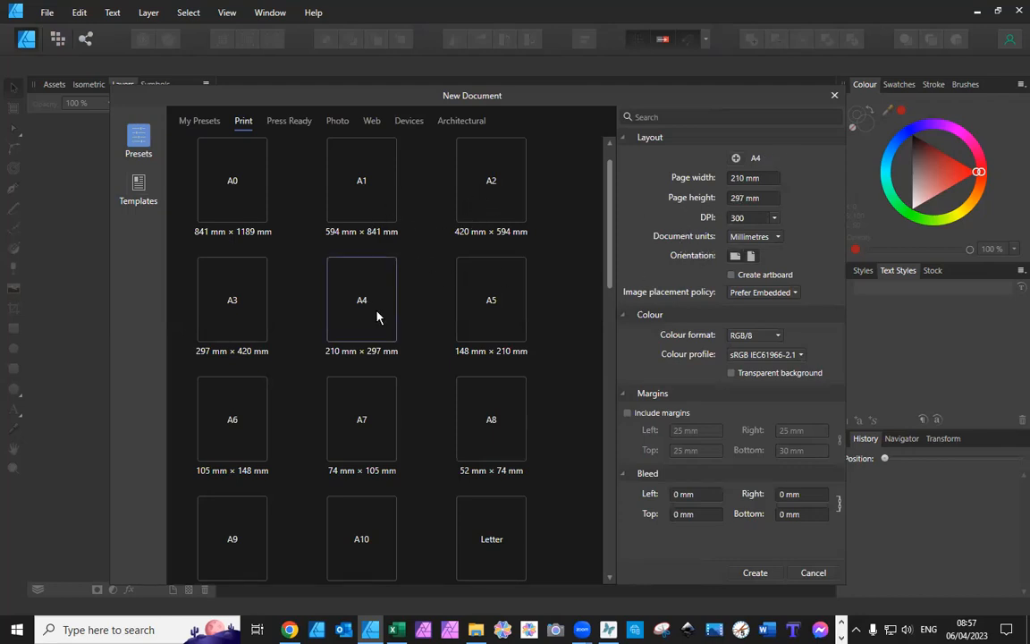
click(736, 257)
click(732, 374)
click(750, 575)
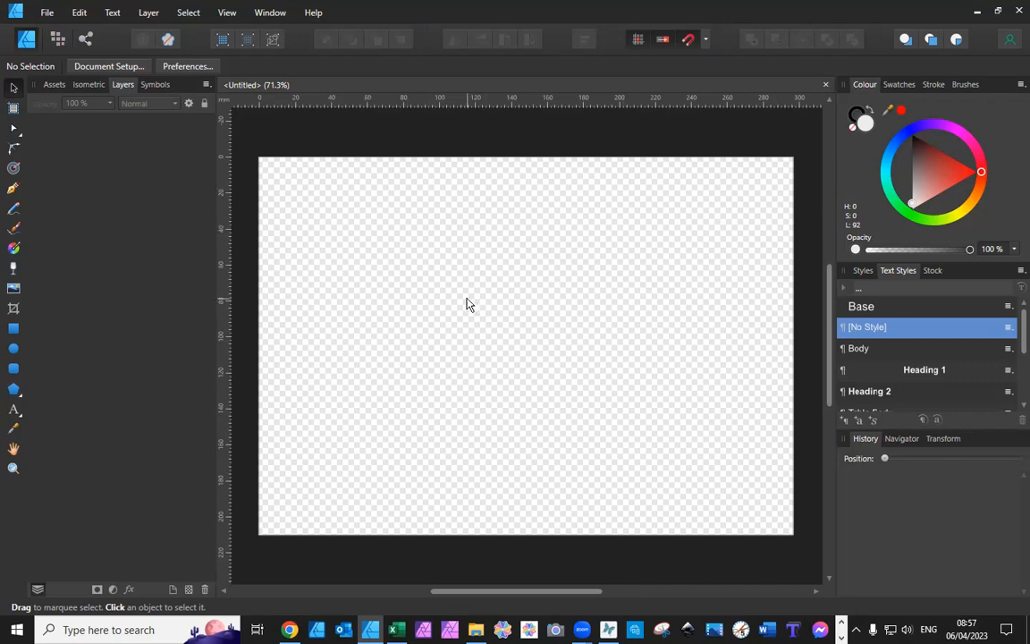
Step: Turn off the transparent background in the document's colour setup
click(120, 68)
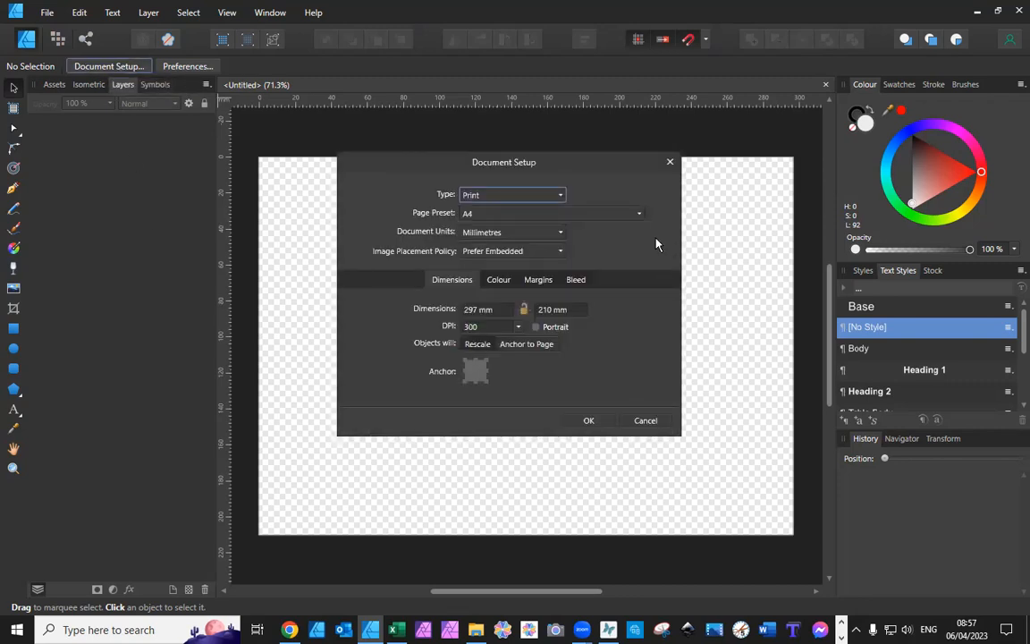
click(498, 279)
click(464, 365)
click(465, 365)
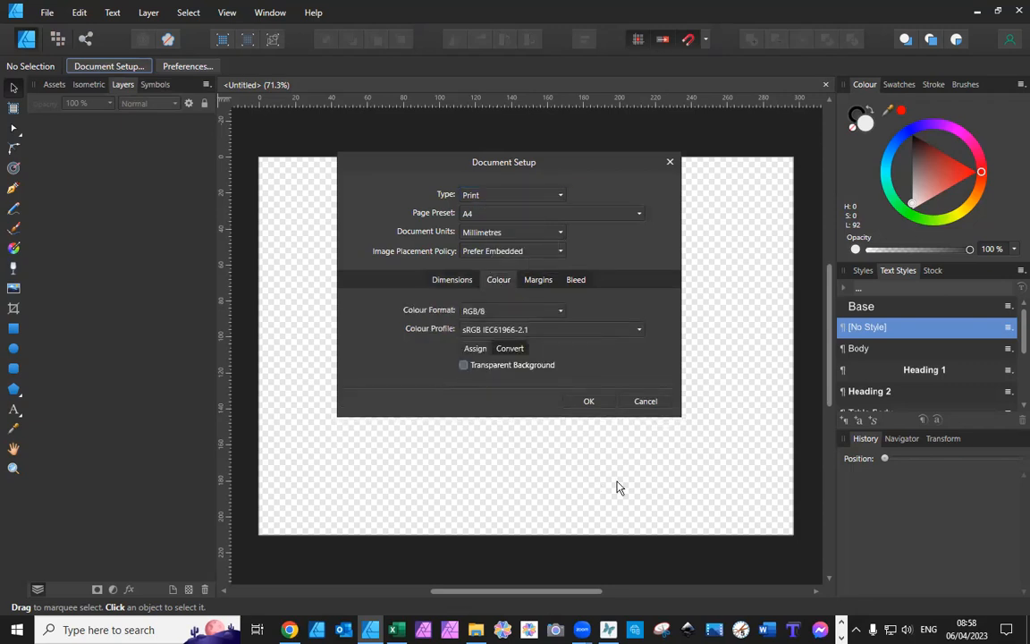
click(588, 401)
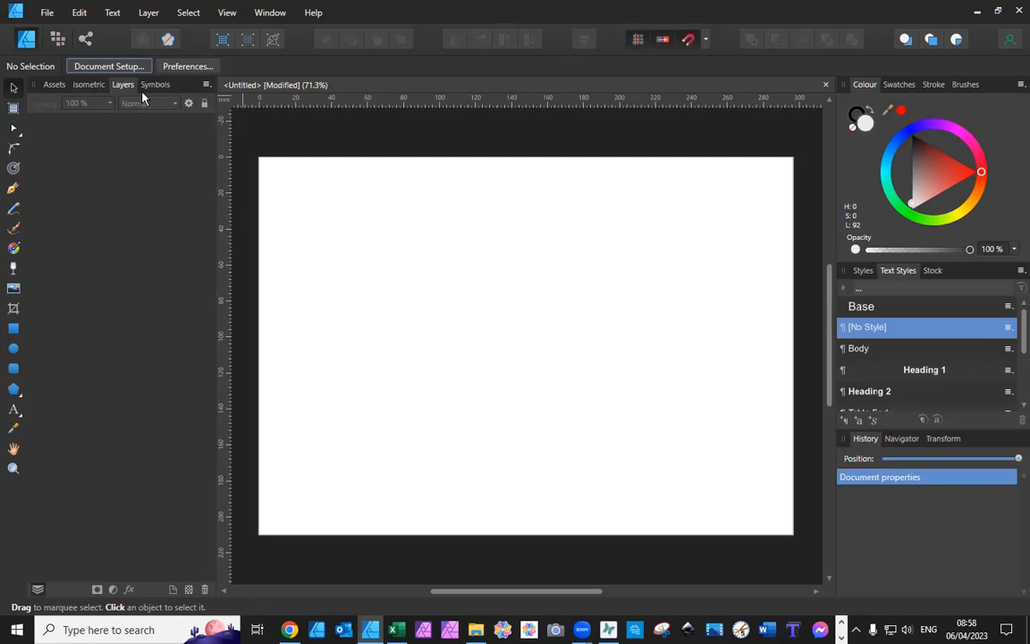
Step: Look at the CF Birthdays assets and switch the asset library to the My Digikits category
click(55, 85)
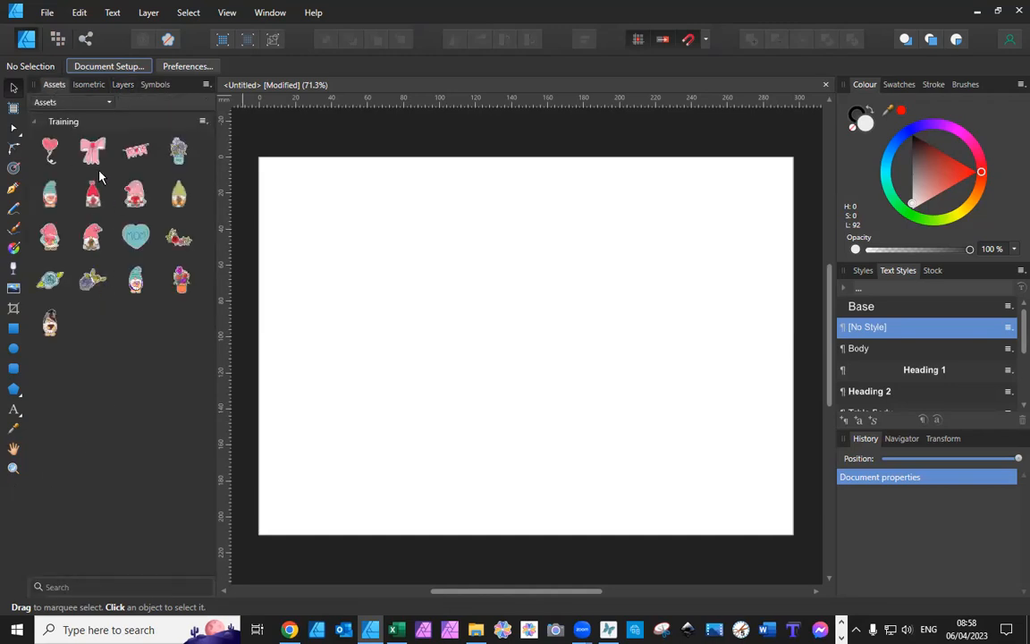
click(87, 104)
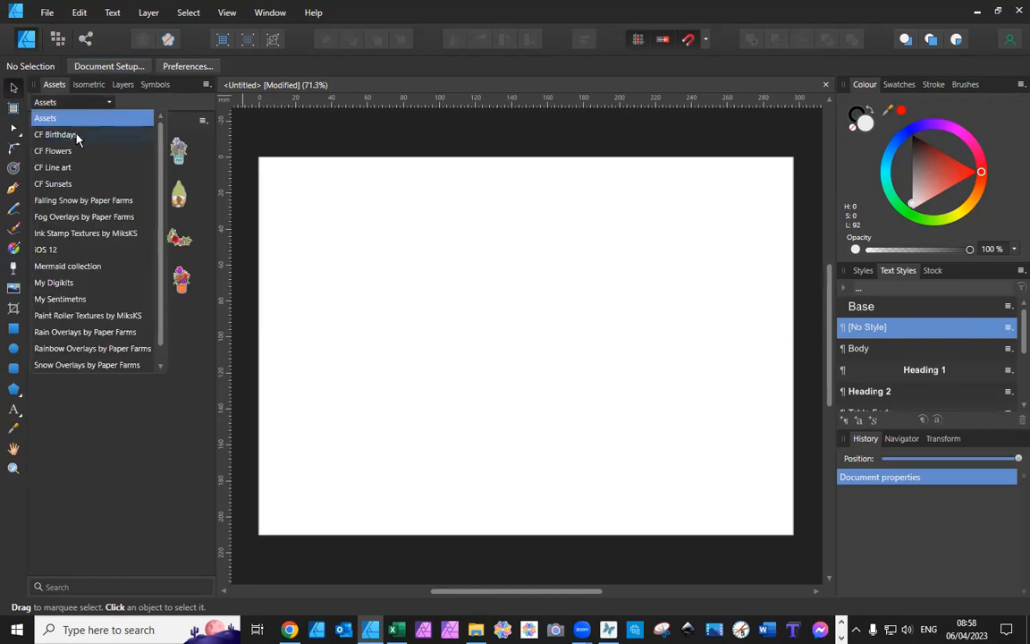
click(77, 137)
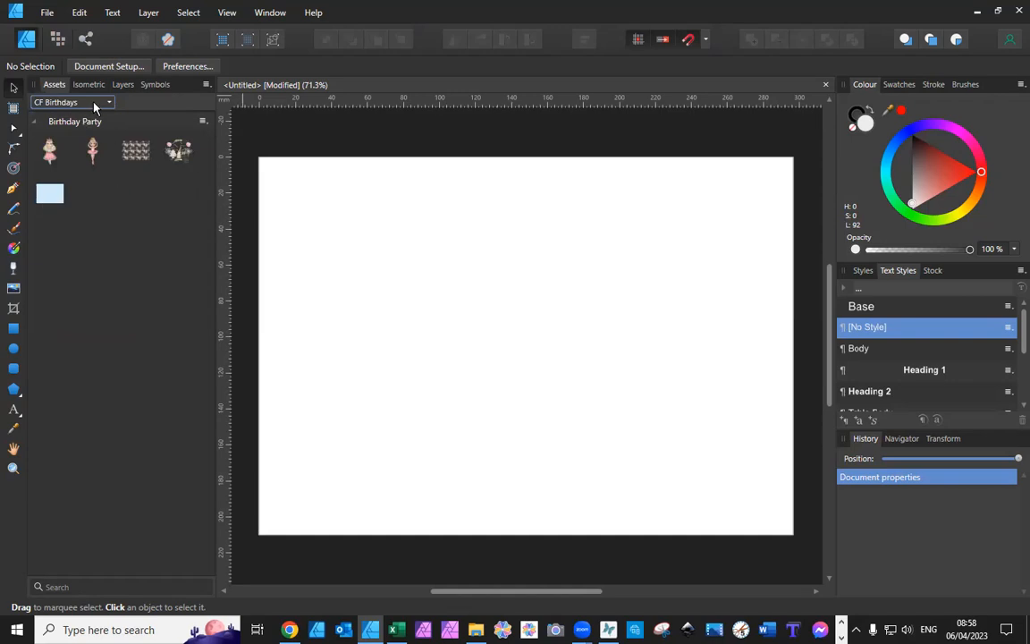
click(88, 103)
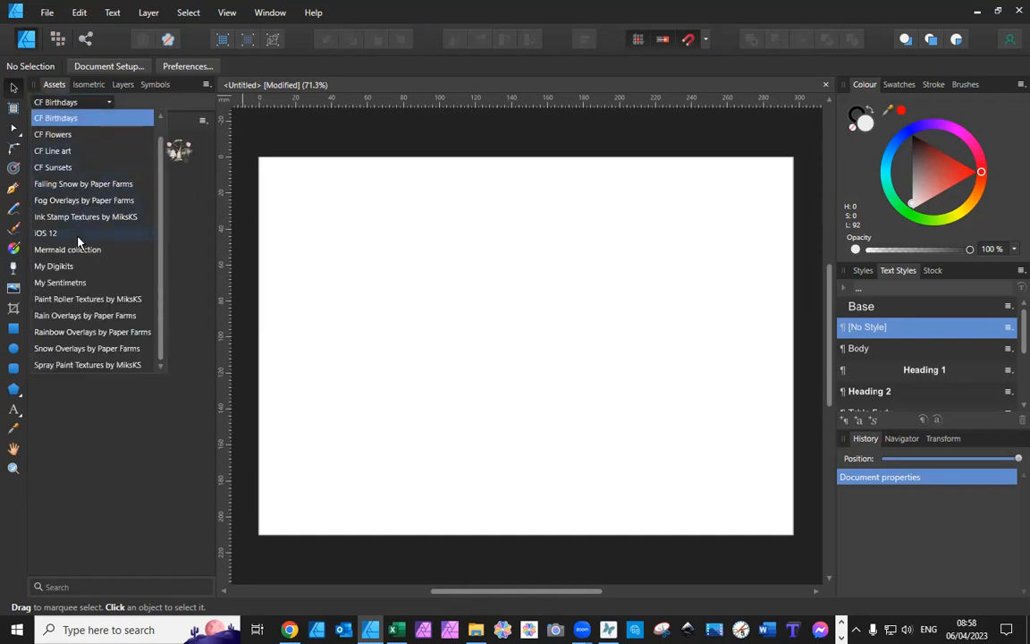
click(73, 270)
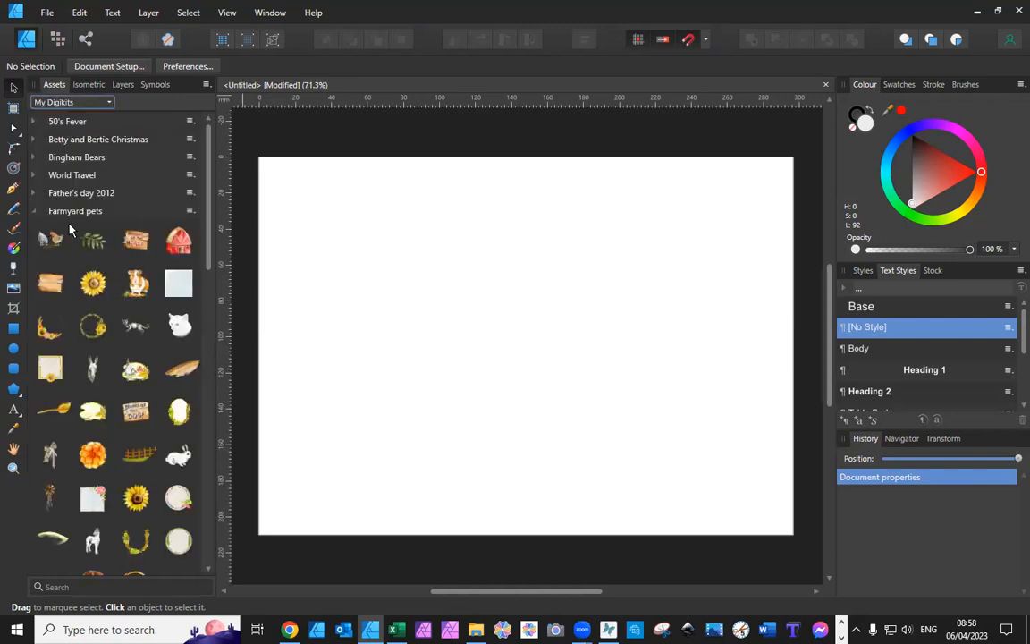
Step: Look through the Farmyard pets assets and collapse that group
scroll(87, 219, down, 6)
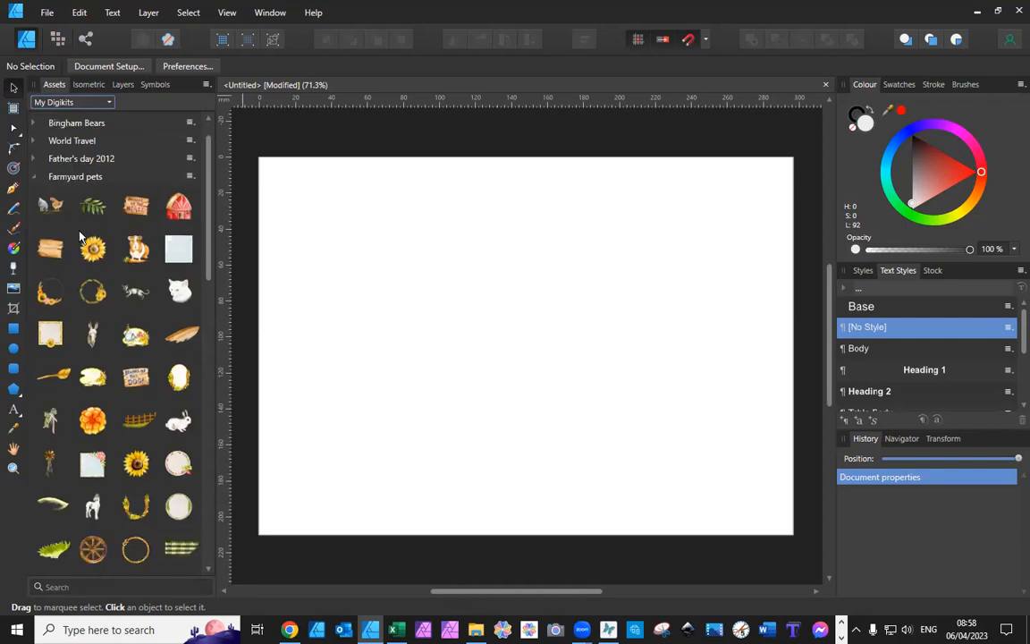
scroll(78, 237, down, 5)
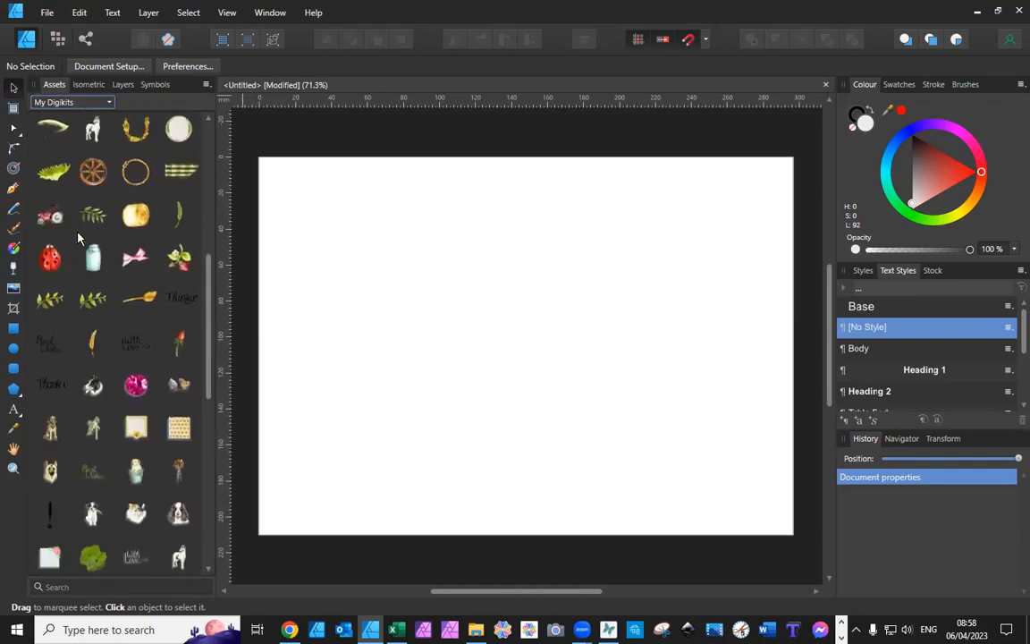
scroll(71, 235, up, 12)
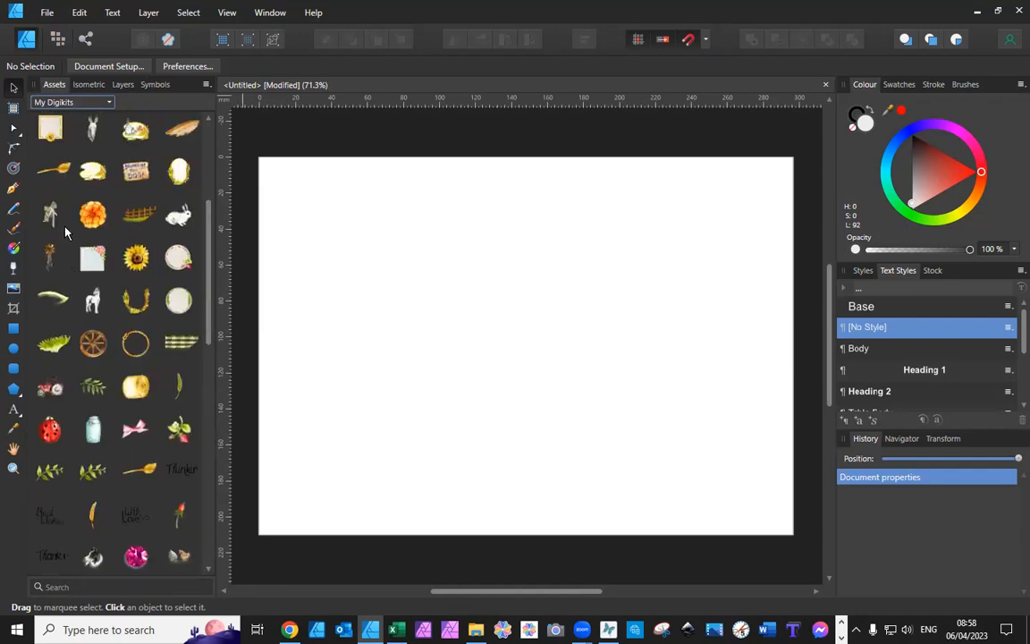
click(33, 179)
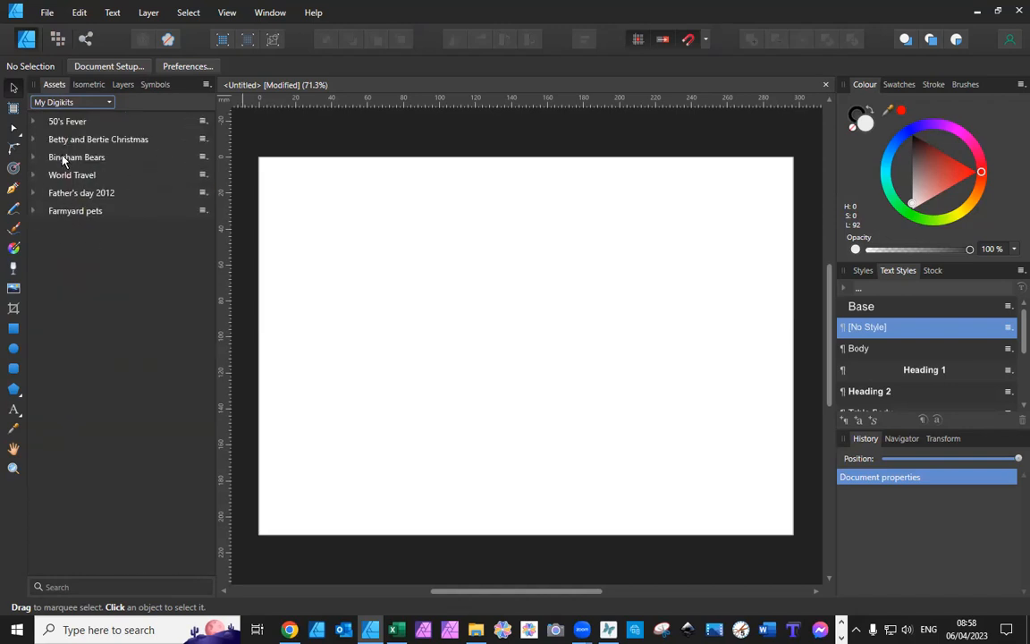
Step: Place the teddy bear holding a blank sign from the Bingham Bears assets on the page and delete it
click(33, 157)
scroll(103, 239, down, 10)
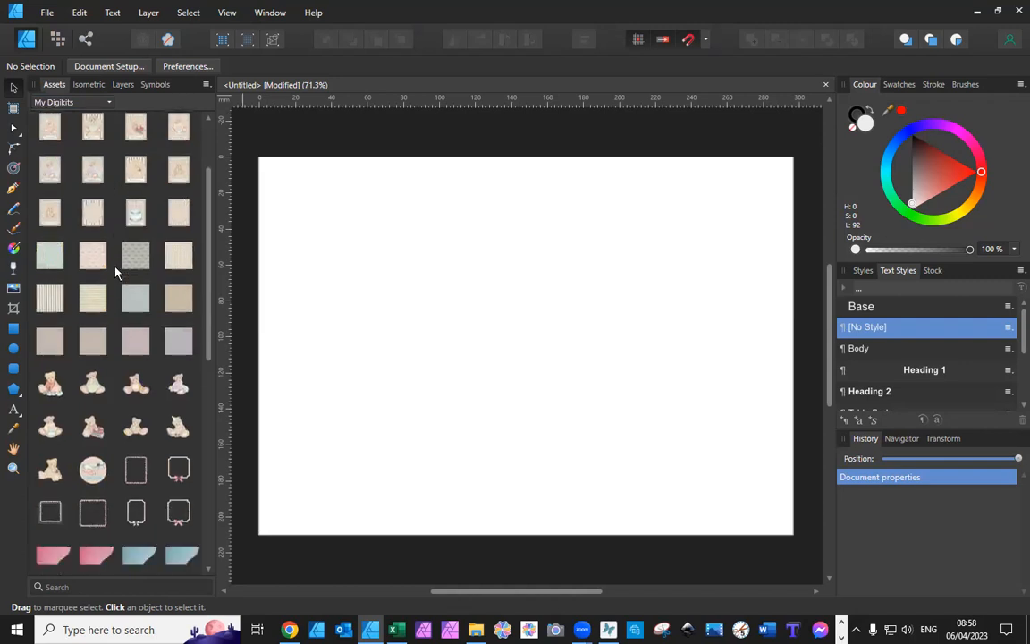
scroll(114, 274, down, 2)
scroll(116, 264, up, 8)
drag(133, 220, 498, 335)
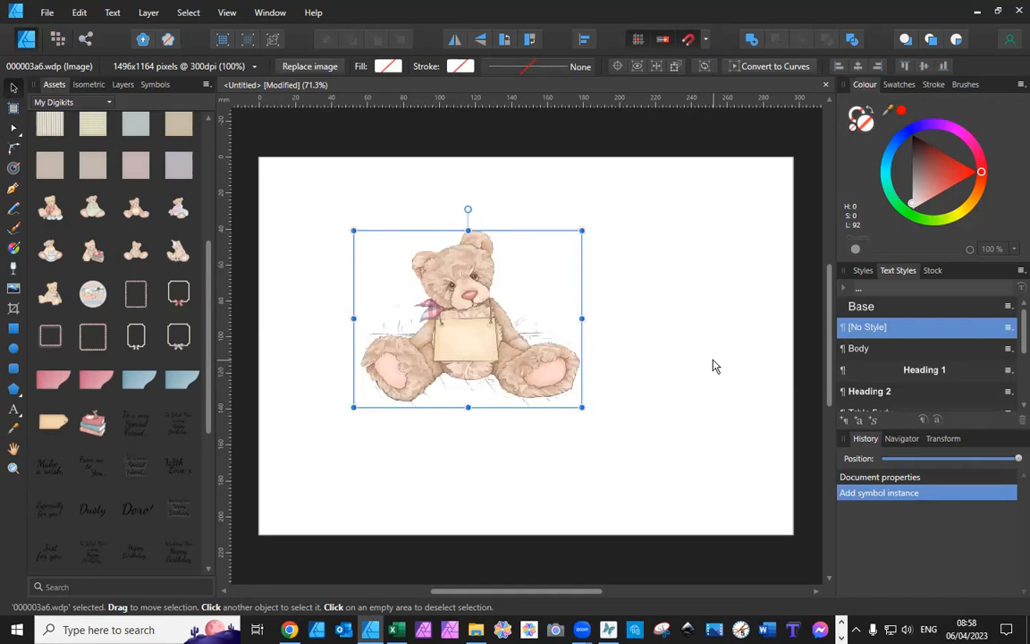
key(Delete)
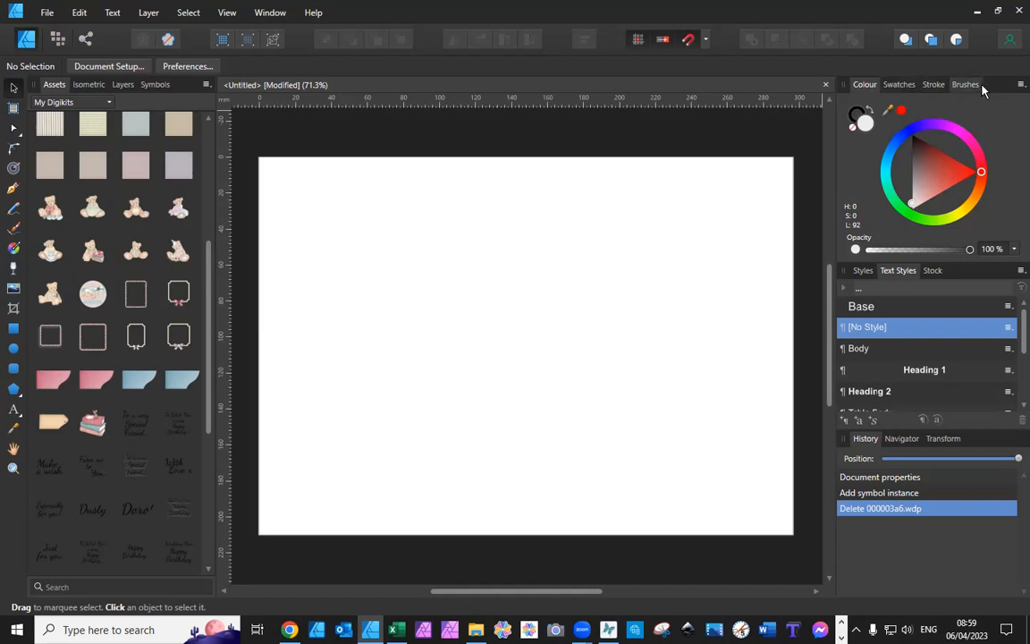
Step: Display the Default object styles and set the UI style to Light in the user interface preferences
click(860, 271)
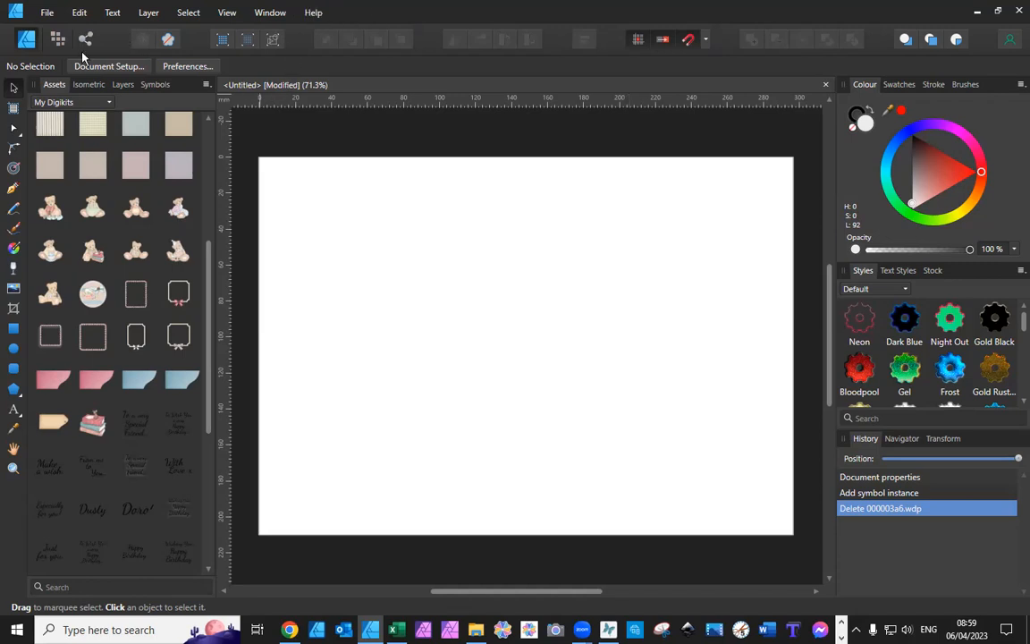
click(175, 69)
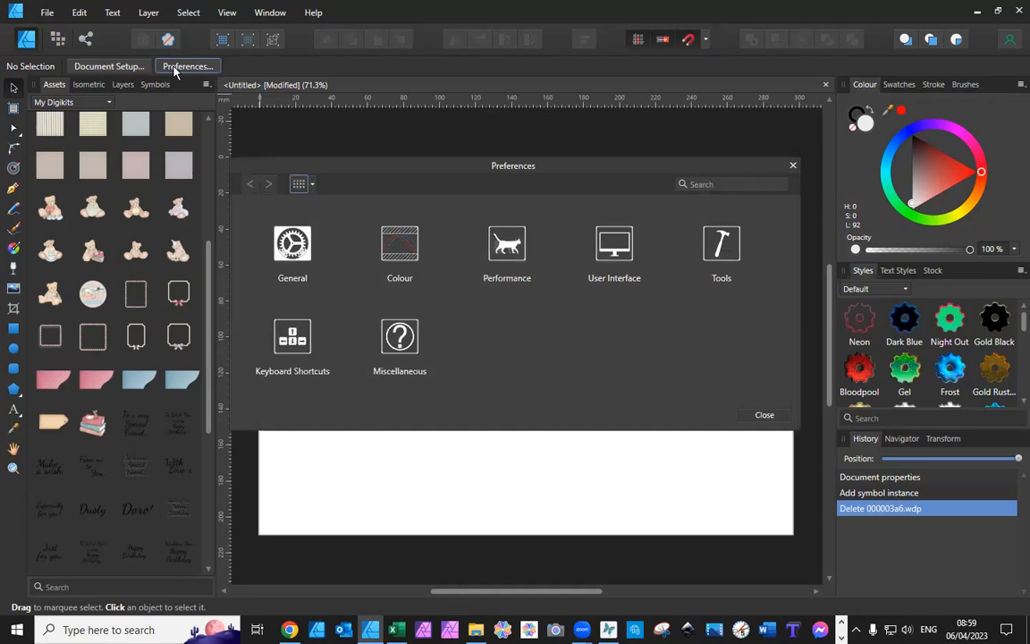
click(615, 257)
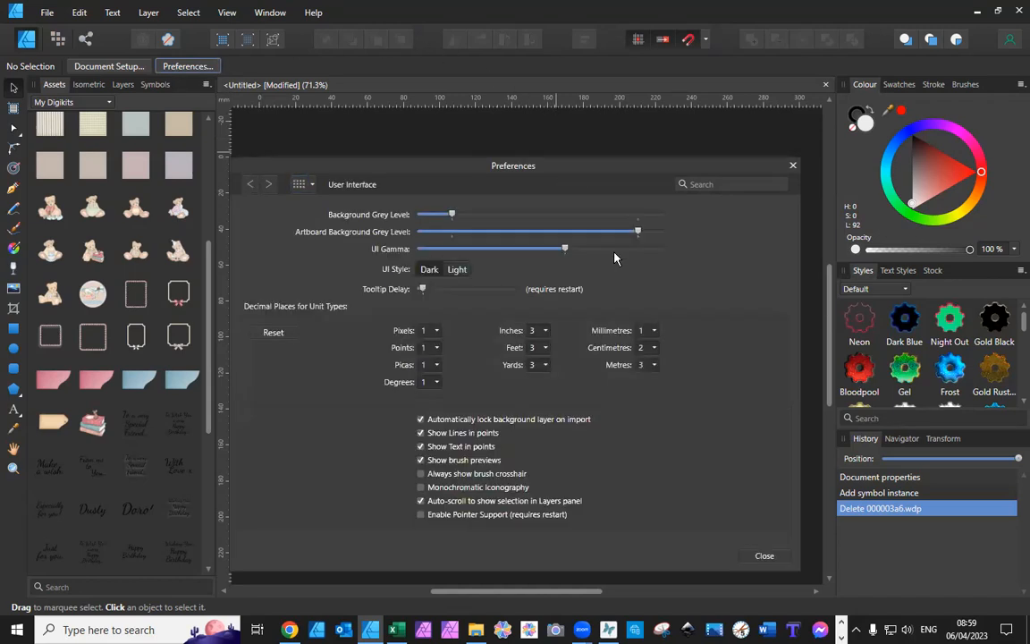
click(457, 270)
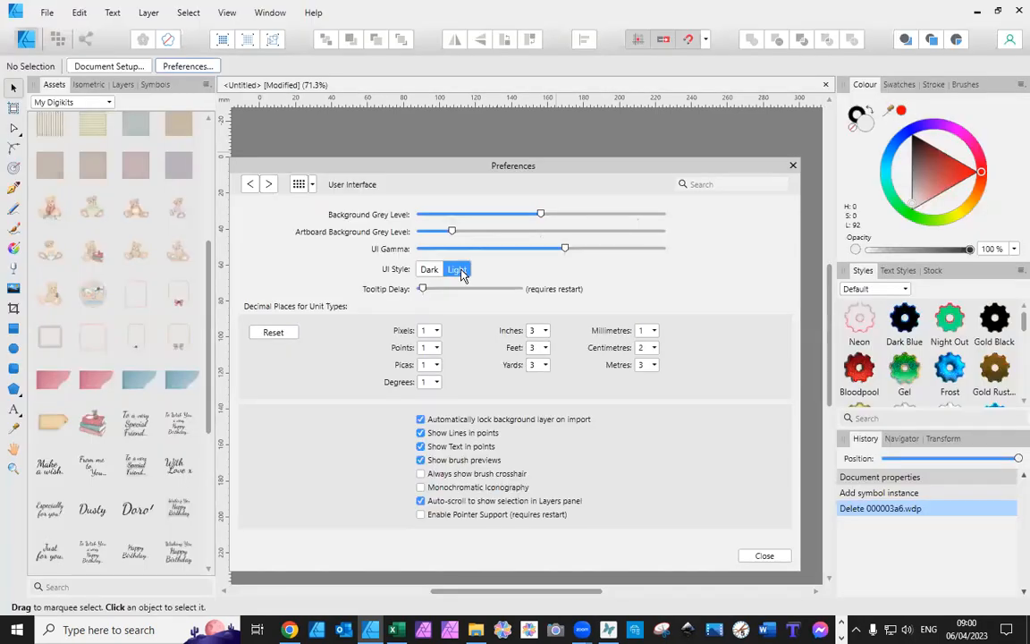
click(765, 557)
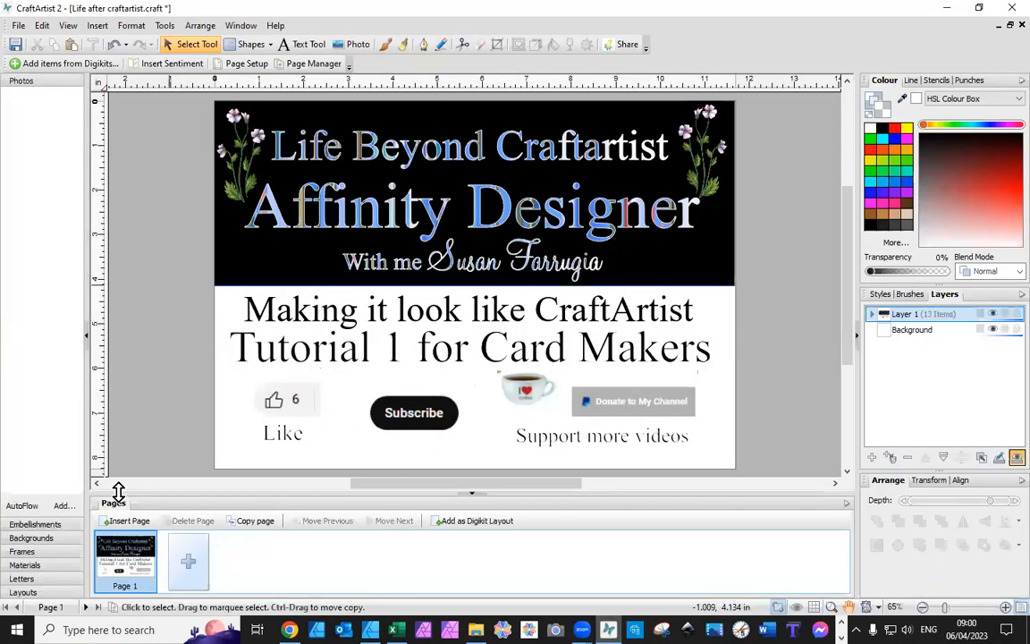
Step: In CraftArtist 2, add the cupcake embellishment from the 50's Fever Digikit and place it on the pasteboard beside the page
click(40, 72)
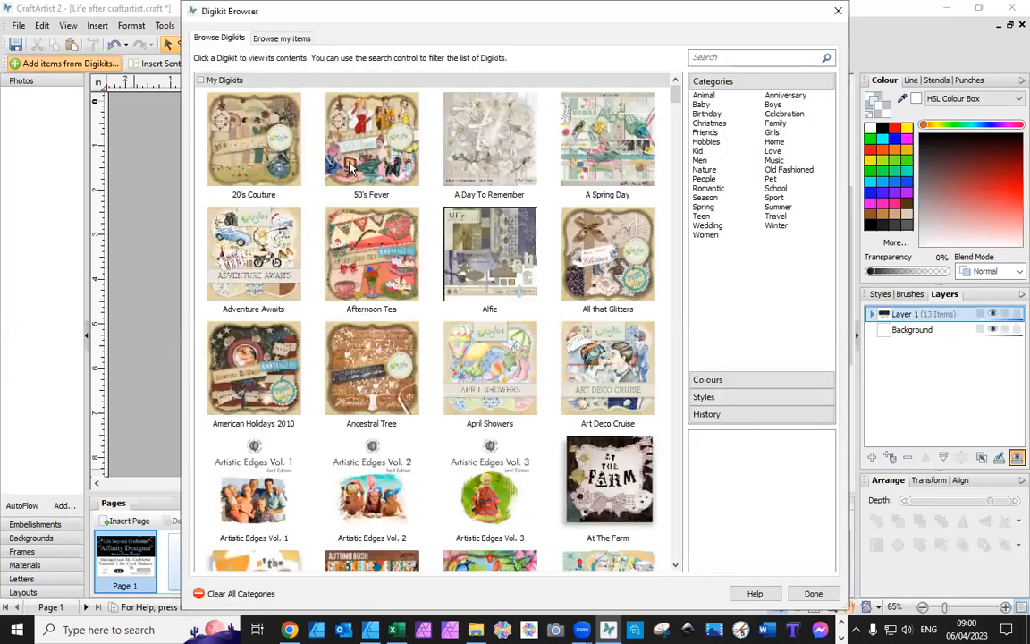
click(324, 152)
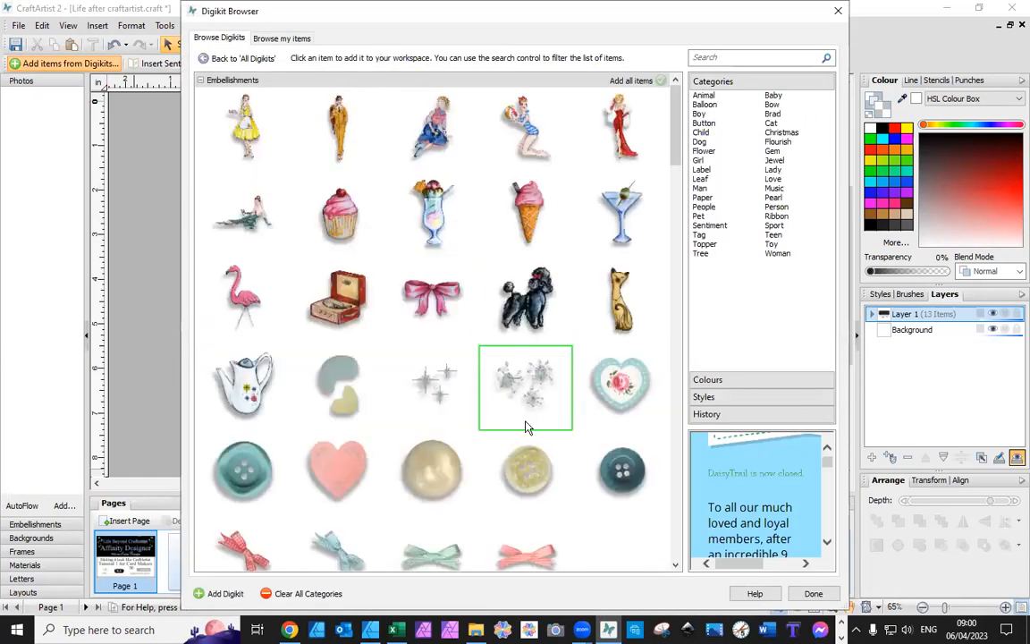
click(350, 222)
click(812, 593)
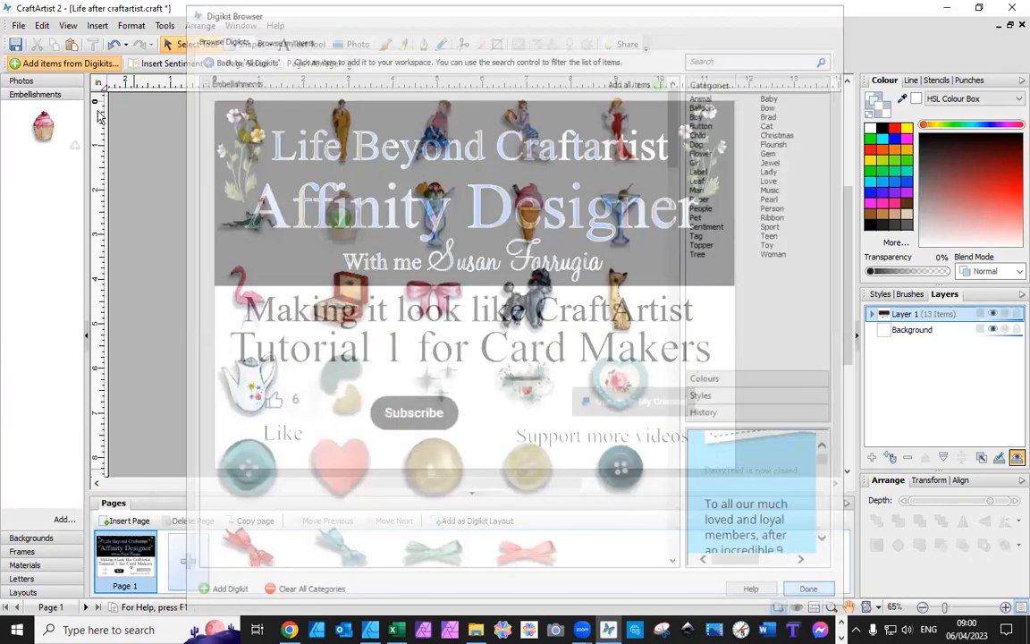
drag(43, 127, 152, 229)
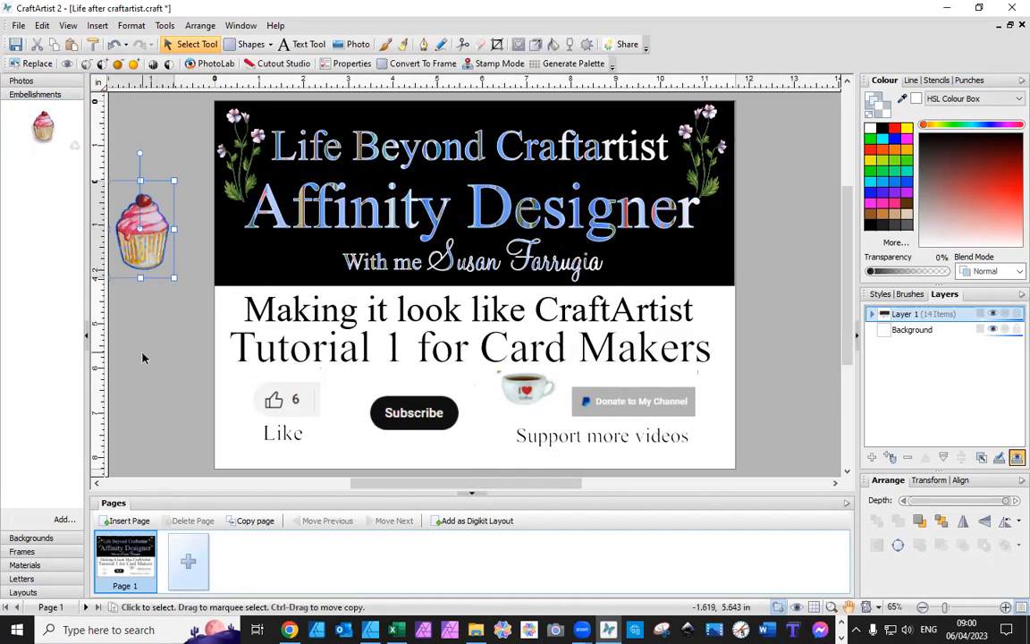
Step: Switch to Affinity Designer, collapse the Bingham Bears group in the My Digikits assets and expand 50's Fever
click(370, 630)
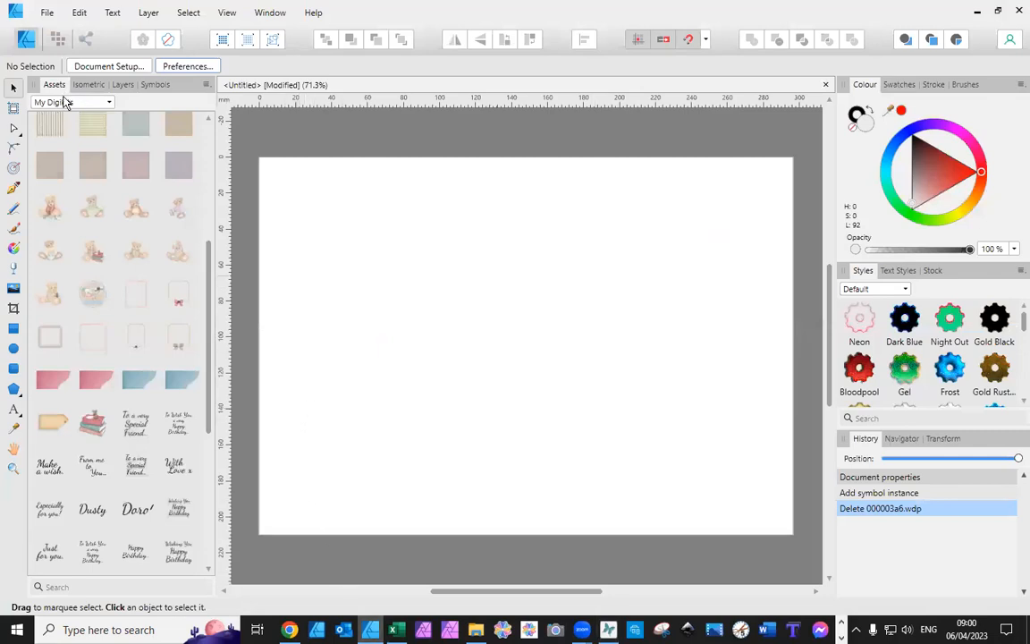
click(109, 104)
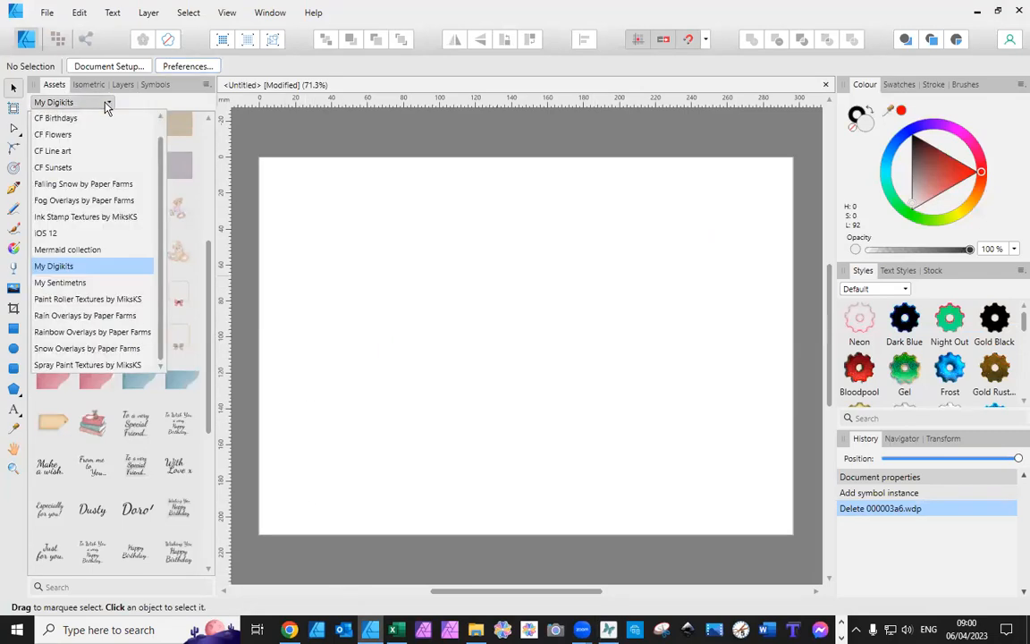
click(79, 266)
scroll(114, 235, up, 5)
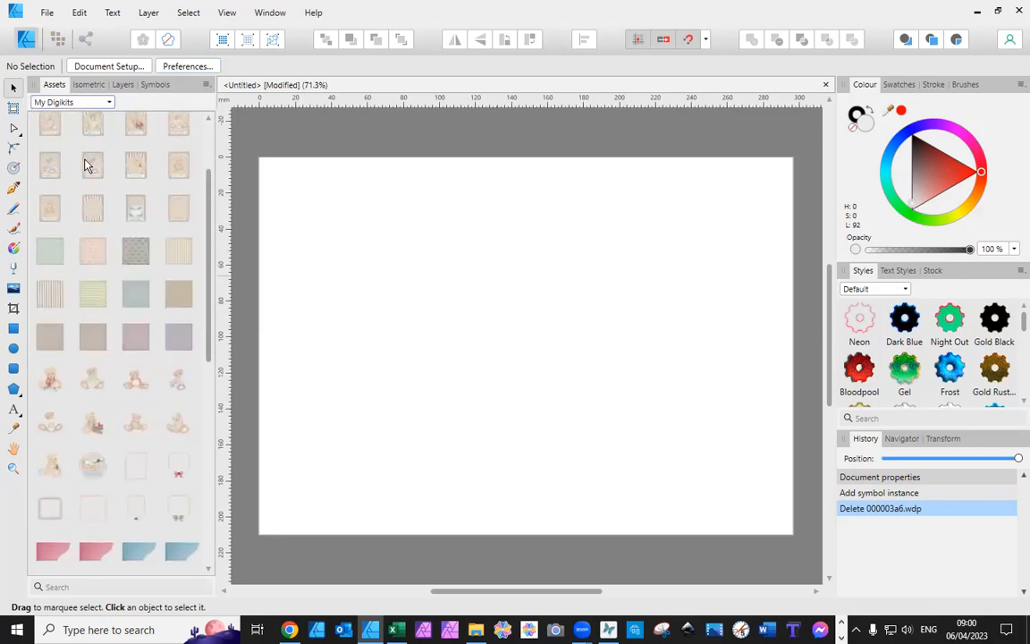
click(35, 159)
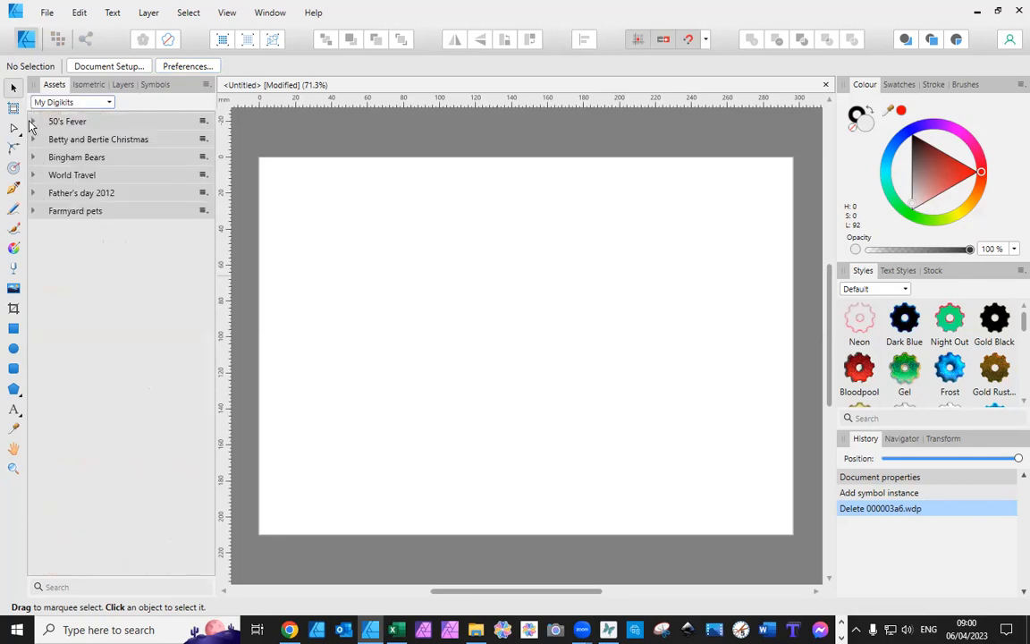
click(34, 118)
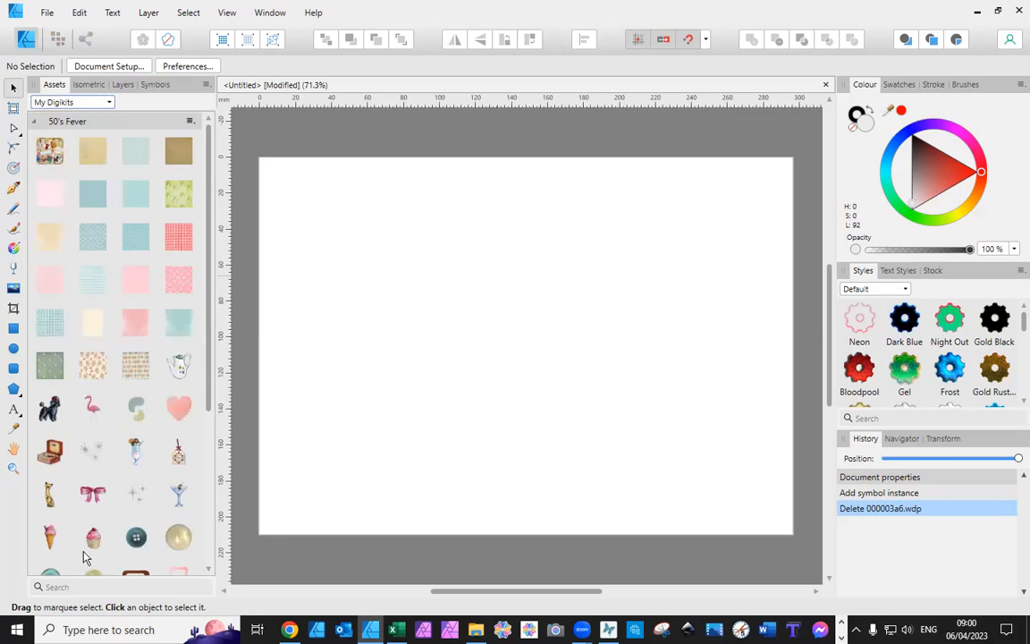
Step: Place the cupcake from the 50's Fever assets on the page and scale it down to about 71 mm wide
drag(93, 537, 467, 310)
scroll(635, 183, up, 3)
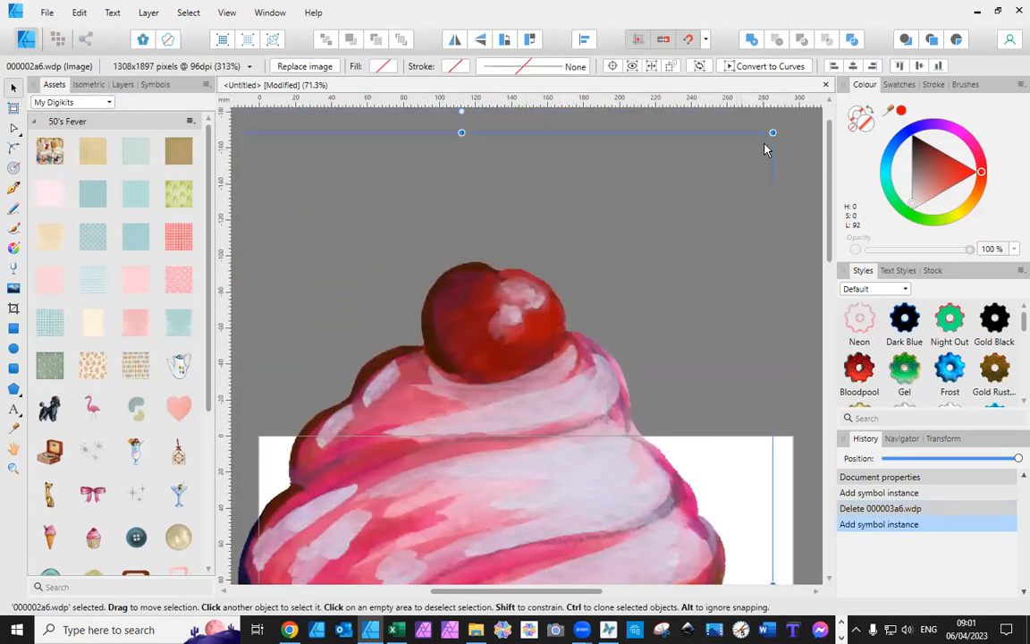
drag(771, 133, 471, 527)
drag(305, 449, 475, 289)
drag(676, 188, 460, 501)
Step: Move the cupcake off the page onto the pasteboard beside it and deselect it
drag(420, 568, 402, 379)
drag(508, 594, 380, 595)
drag(623, 457, 353, 423)
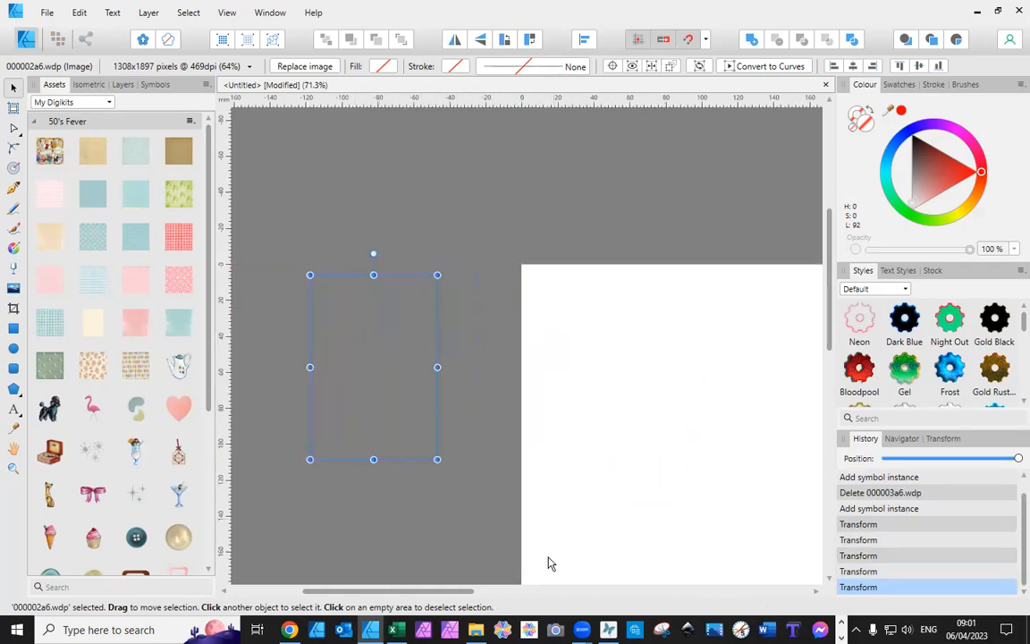
click(595, 495)
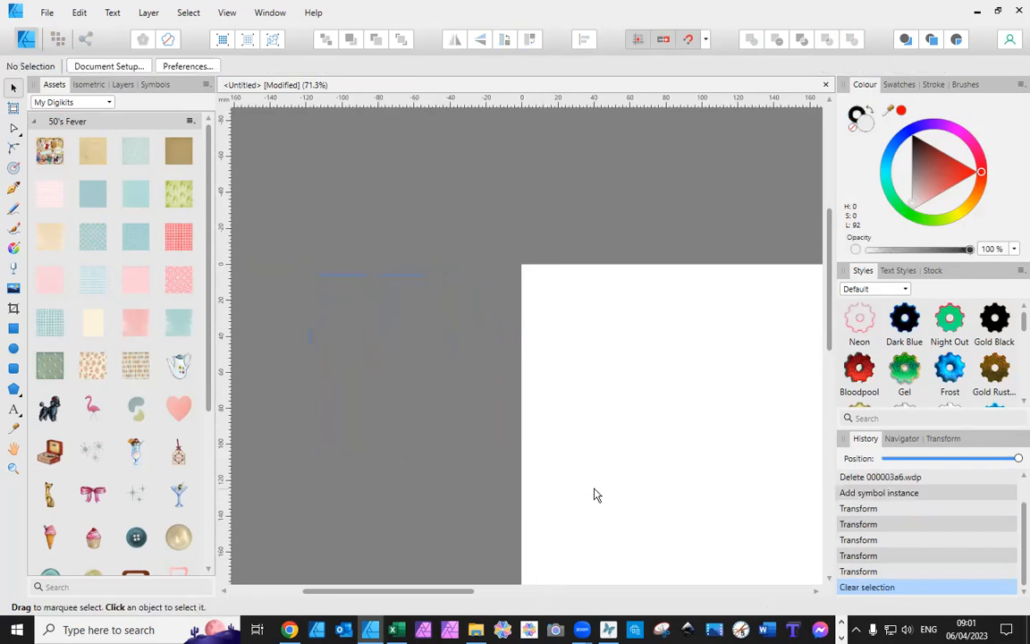
Step: Move the cupcake across the page's side edge, deselect it and turn off clipping to canvas to show artwork outside the page
click(394, 378)
drag(364, 391, 540, 425)
click(407, 353)
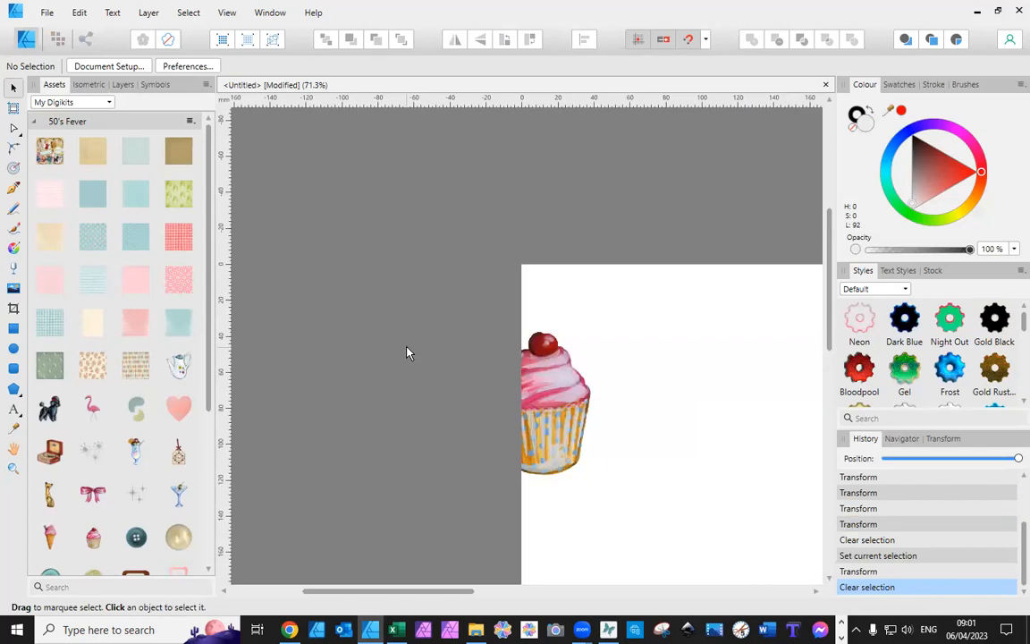
key(backslash)
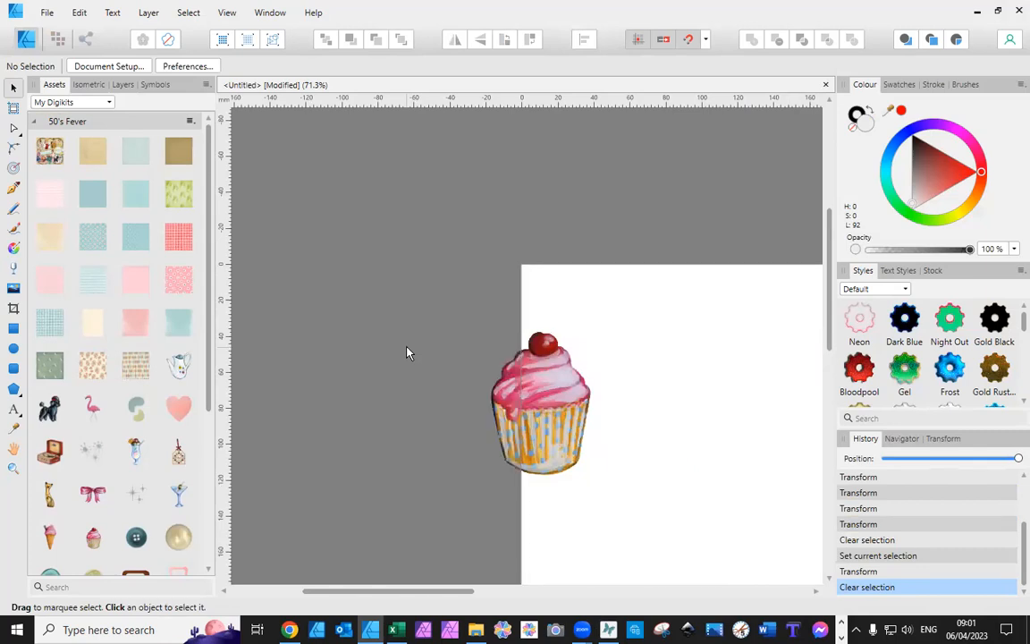
Step: Move the cupcake onto the pasteboard beside the page and delete it
drag(533, 385, 365, 282)
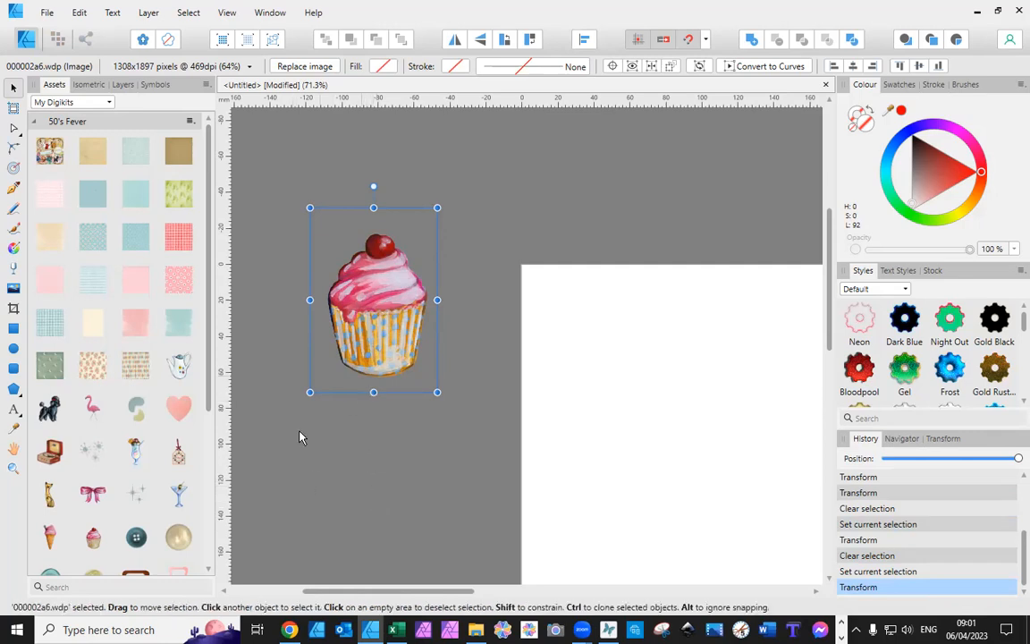
key(Delete)
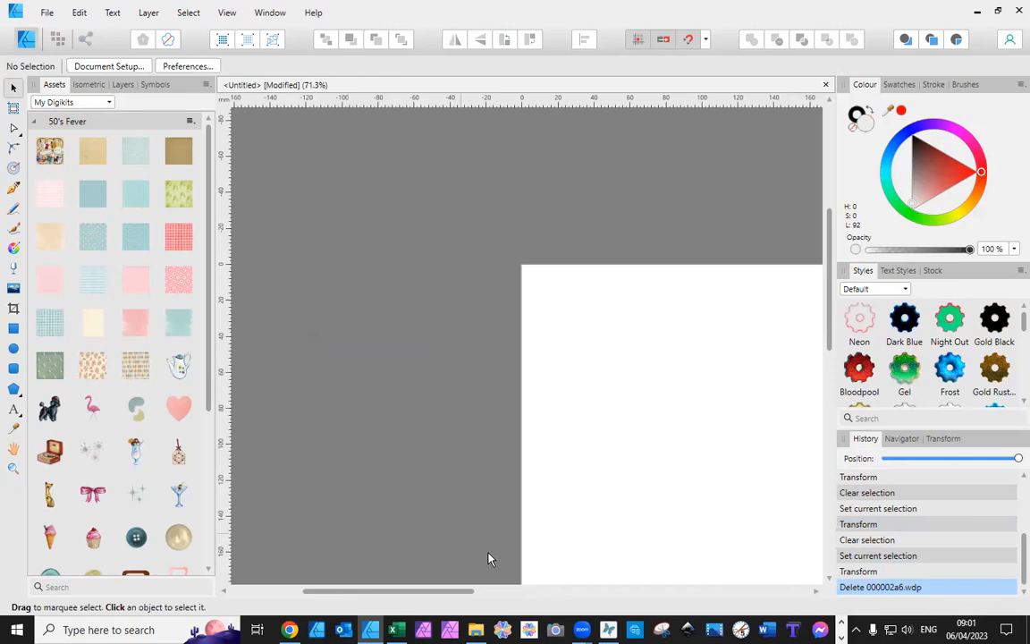
drag(419, 598, 549, 601)
scroll(553, 530, down, 3)
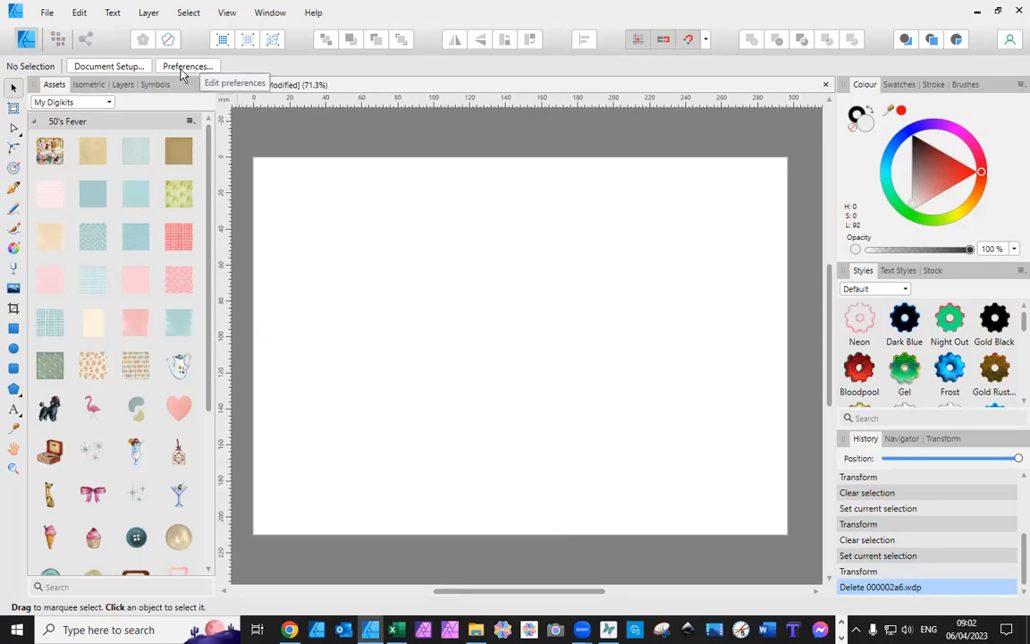
click(312, 13)
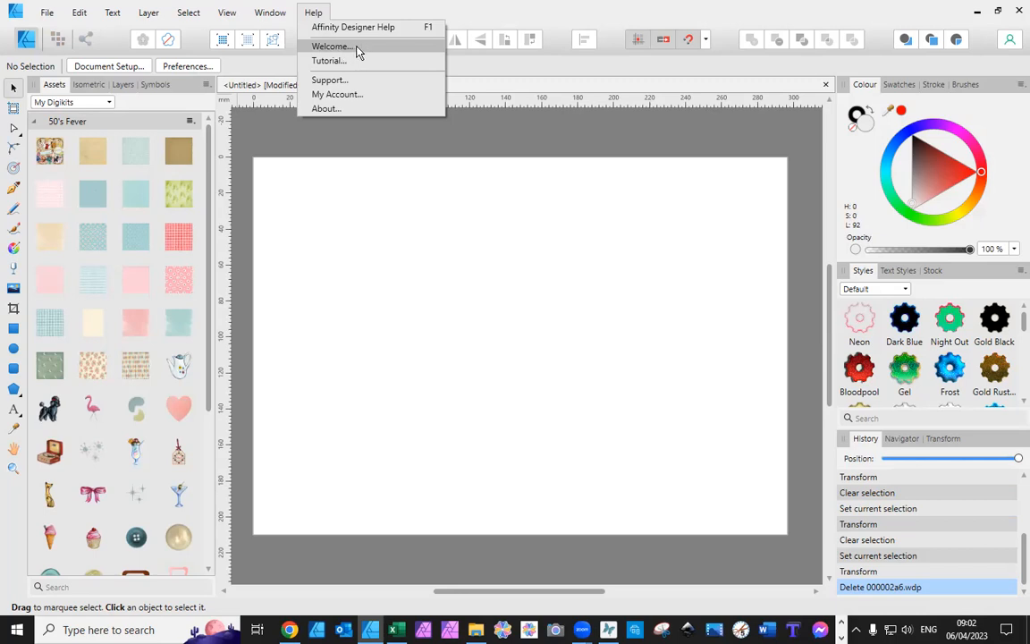
click(380, 269)
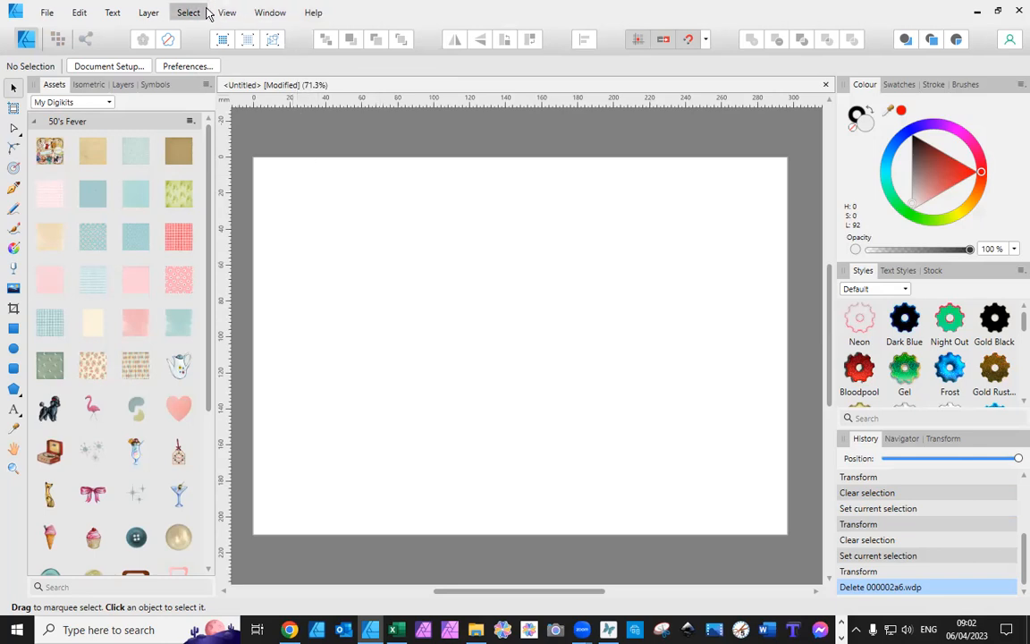